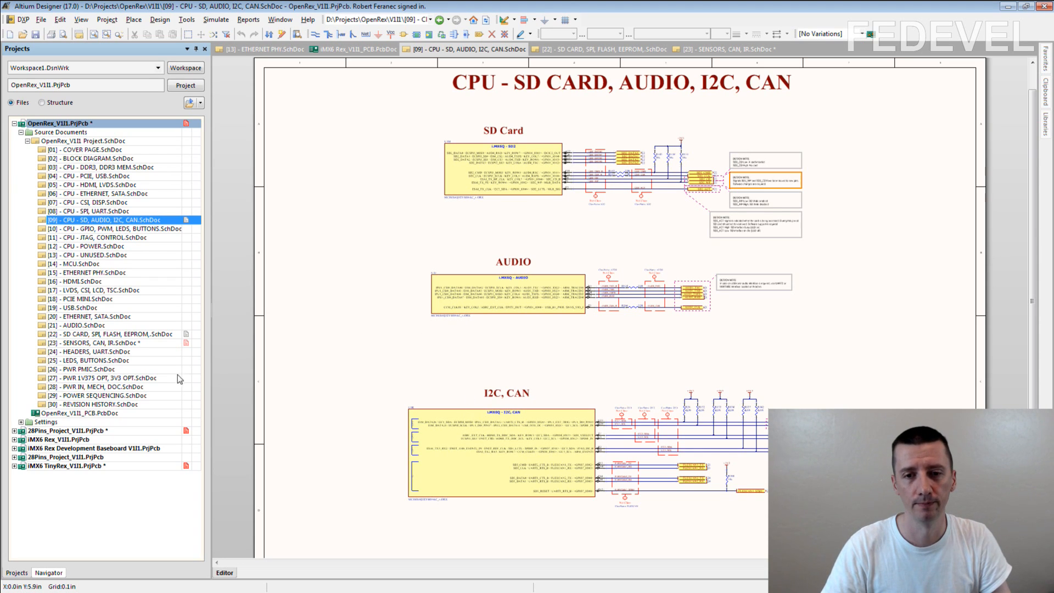
Open the SENSORS, CAN, IR schematic sheet and position it in view
left_click(150, 344)
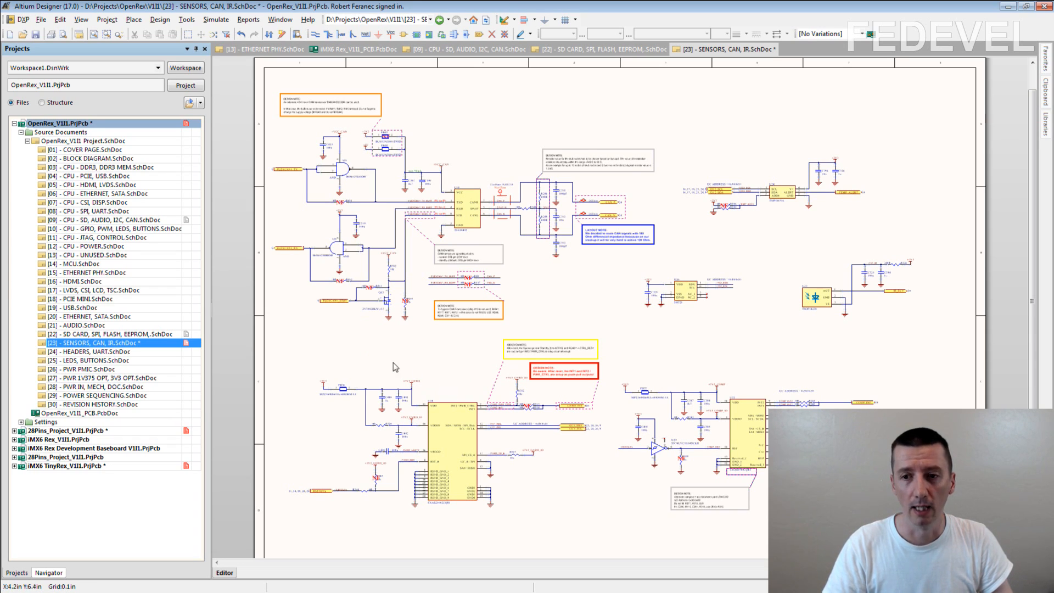
scroll(467, 215, "up", 5)
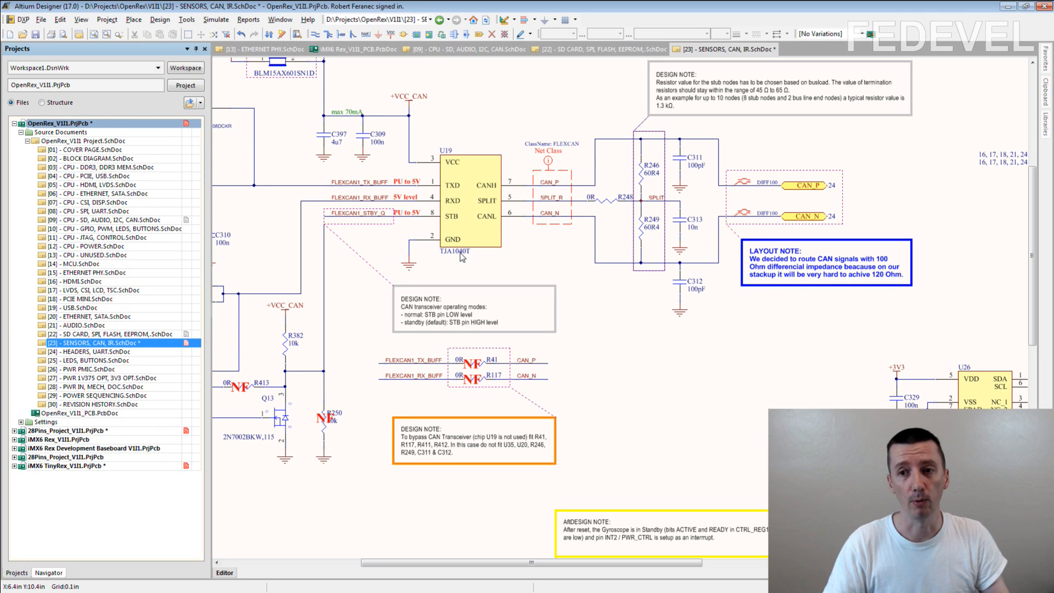
scroll(463, 257, "down", 1)
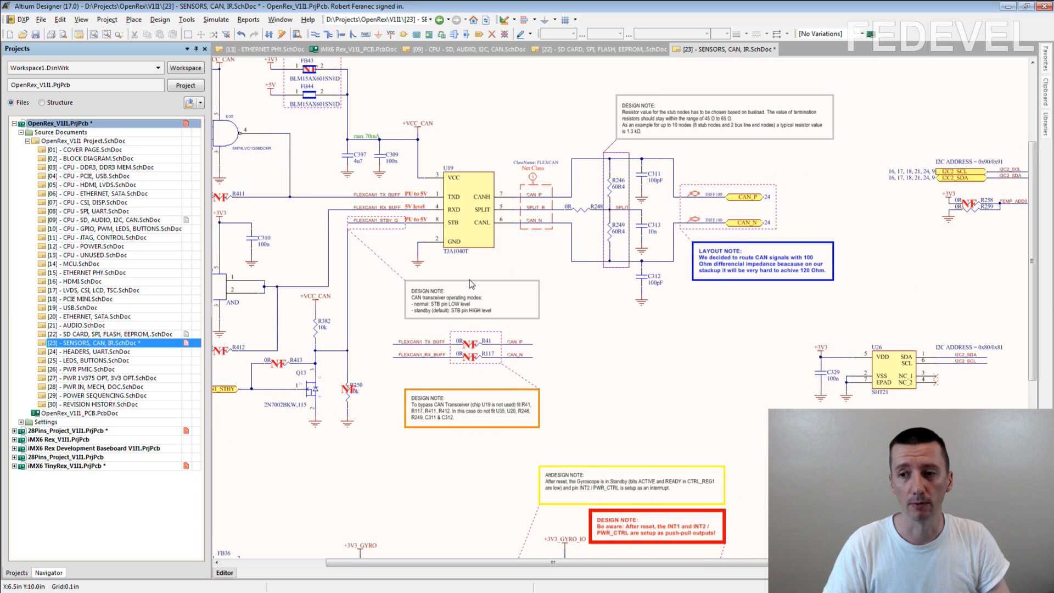
scroll(471, 285, "down", 1)
scroll(454, 359, "down", 1)
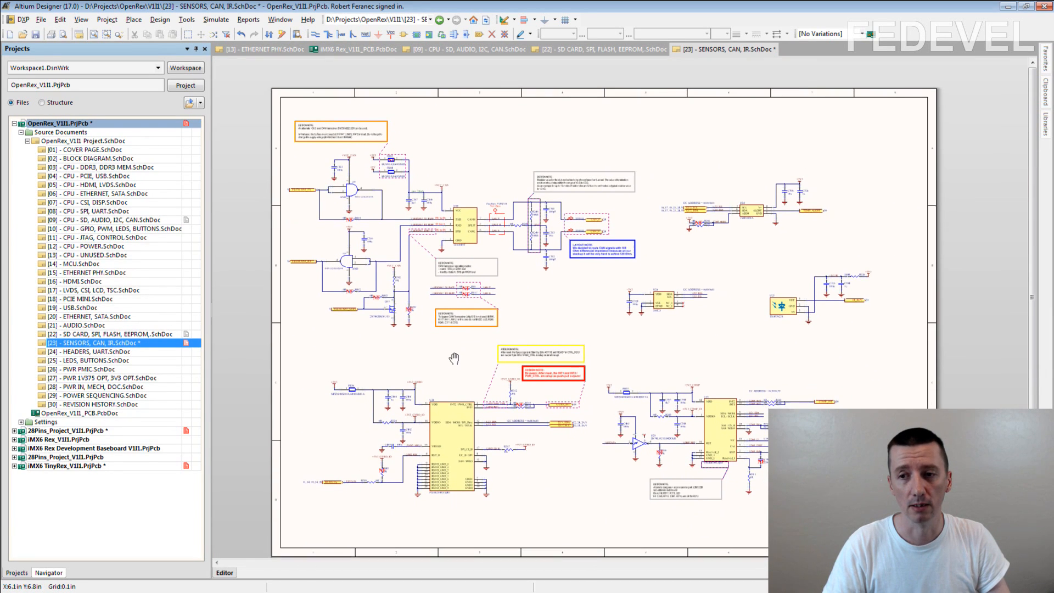
left_click_drag(454, 358, 454, 353)
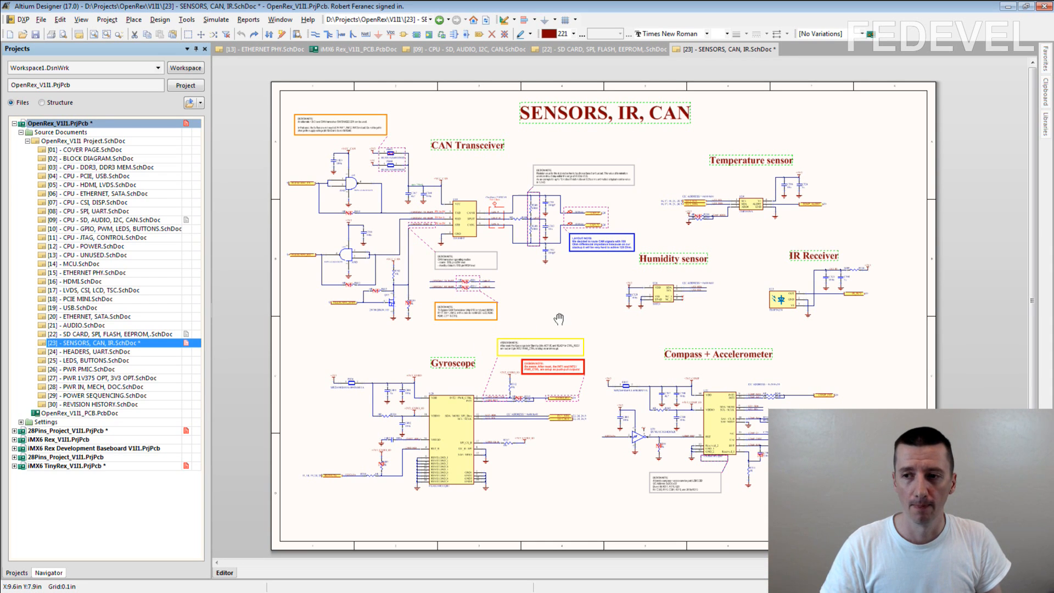
Shift the sheet up and left to frame the circuit blocks for titling
left_click_drag(559, 319, 523, 306)
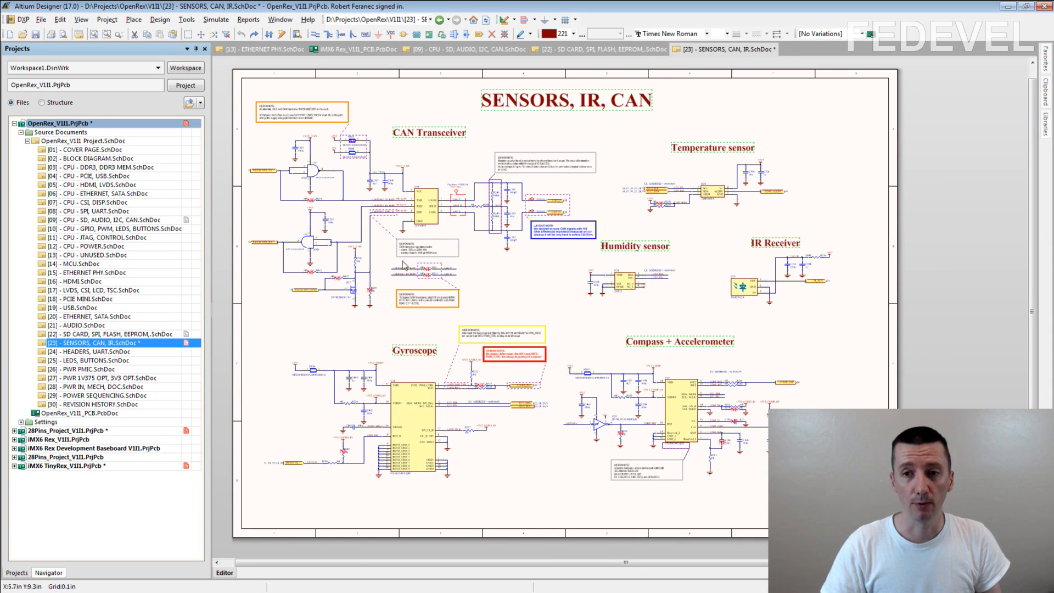